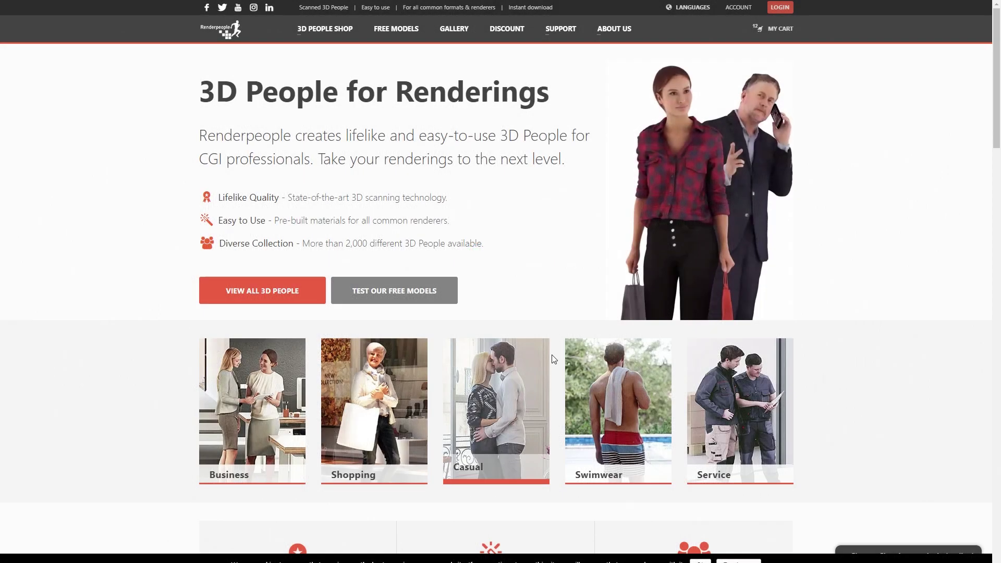
Go to Renderpeople's free models page to download Sophia Animated 003 for Maya
left_click(402, 31)
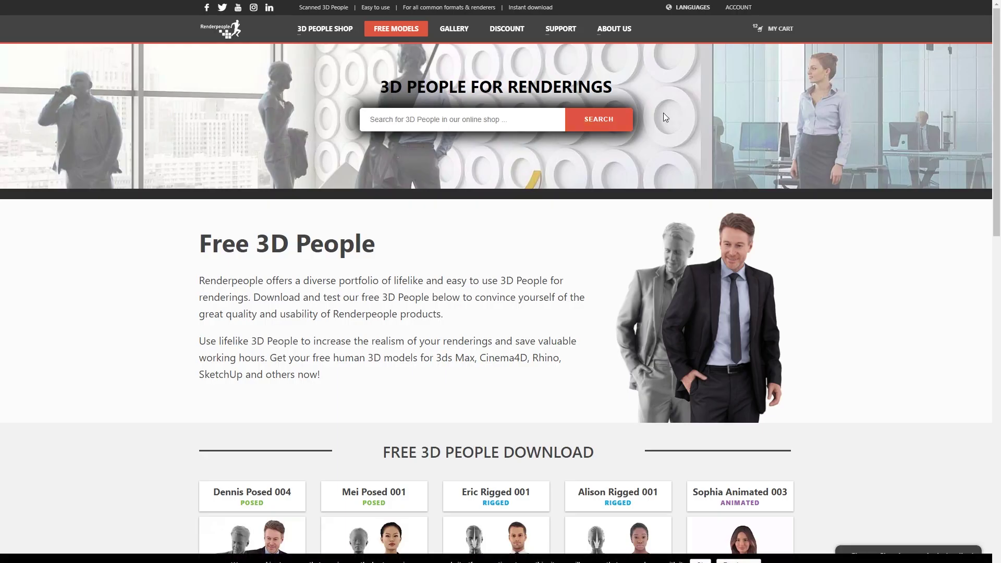
scroll(661, 119, "down", 1)
scroll(657, 125, "down", 2)
scroll(672, 133, "down", 2)
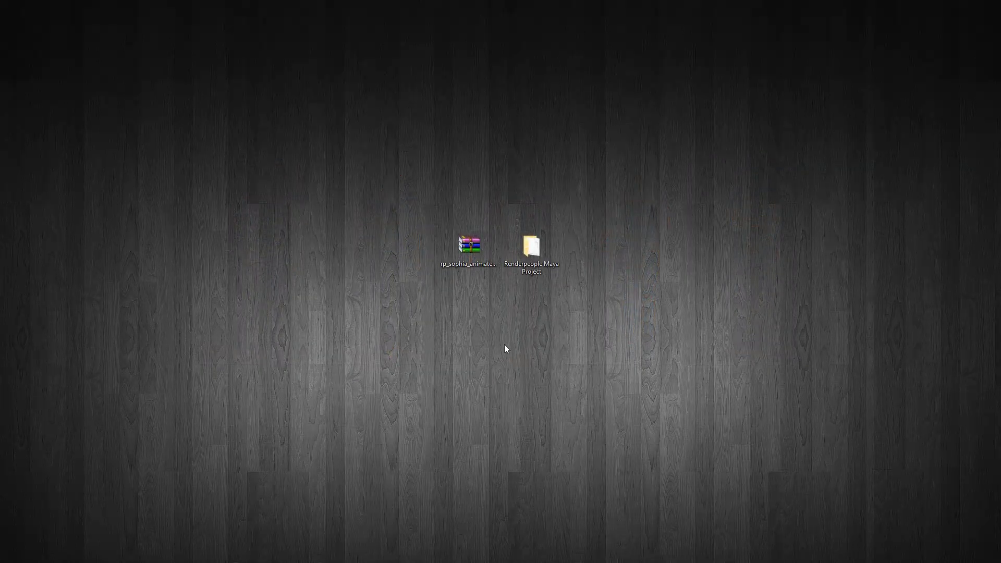
Open the downloaded Sophia archive in WinRAR and enter its MAYA folder
double_click(459, 247)
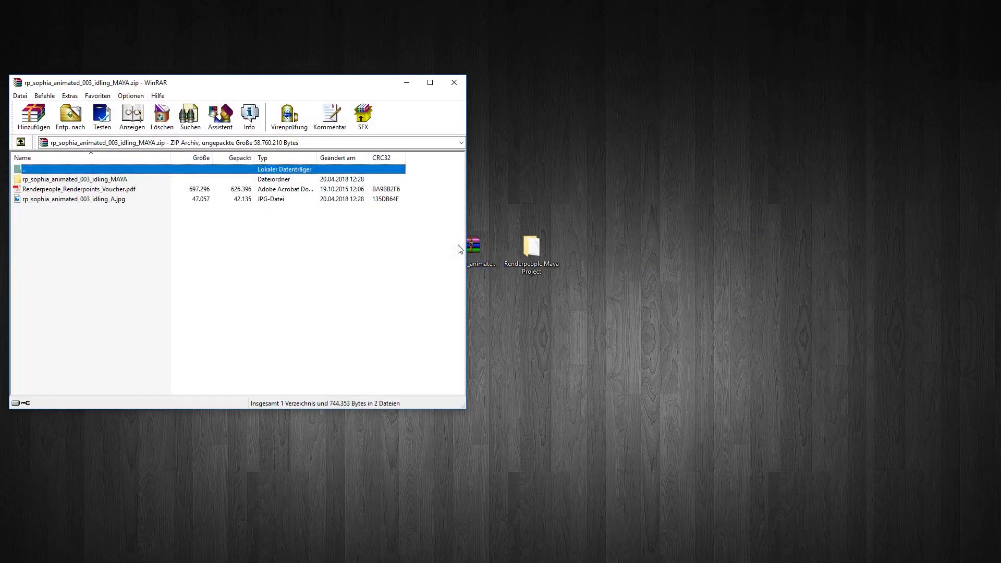
left_click(123, 180)
double_click(115, 182)
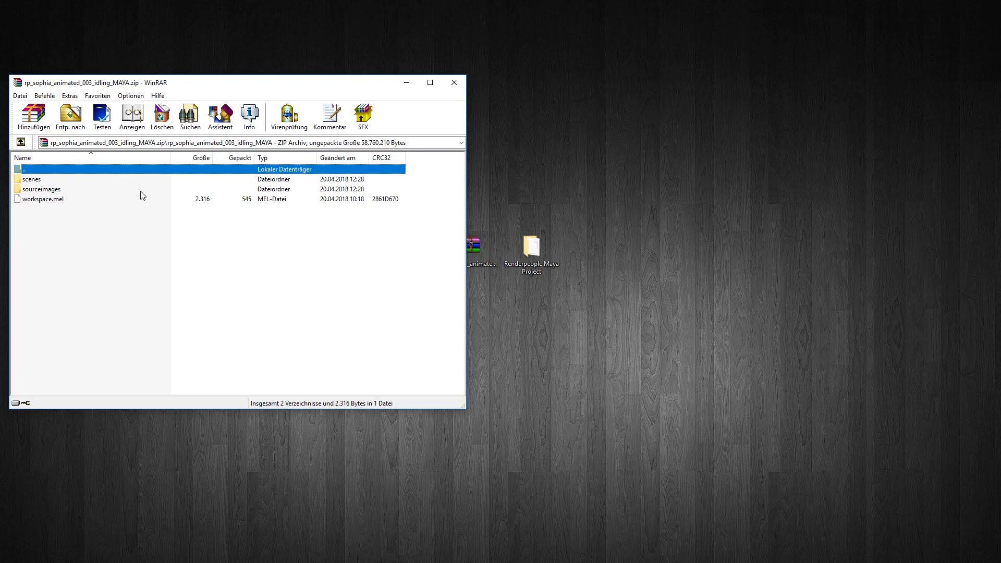
In the scenes folder, inspect the FBX, native .ma and V-Ray .ma files
double_click(32, 181)
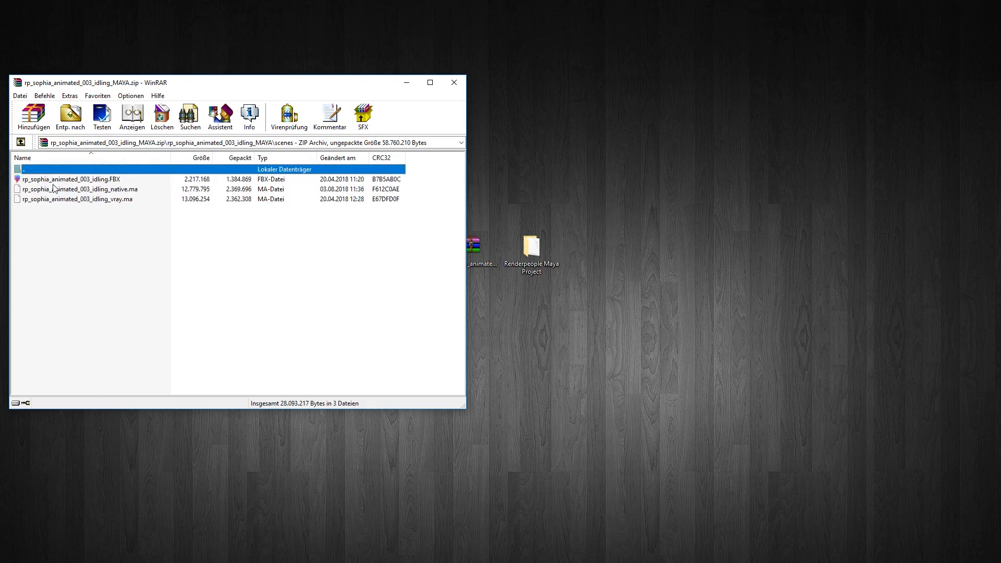
left_click(109, 182)
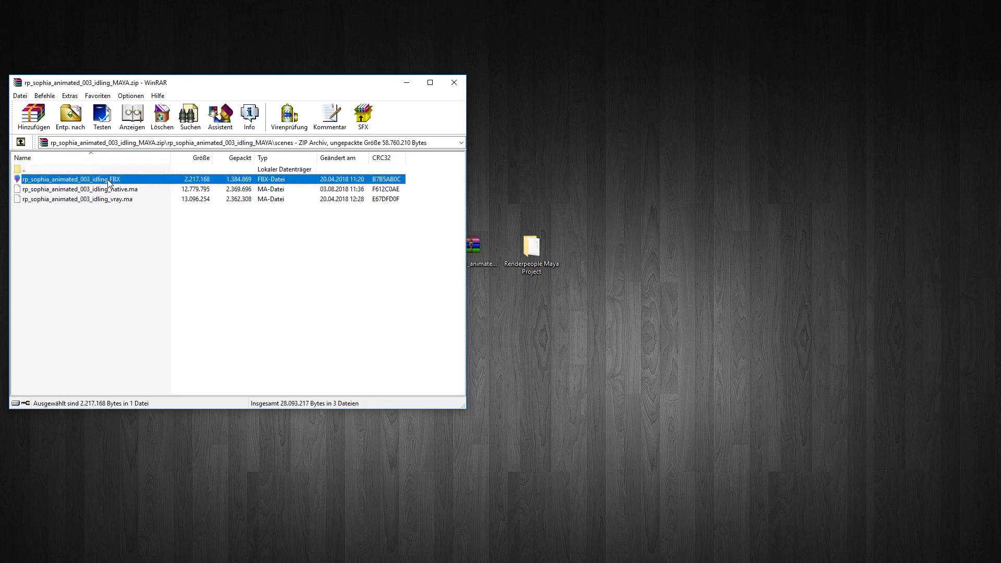
left_click(100, 190)
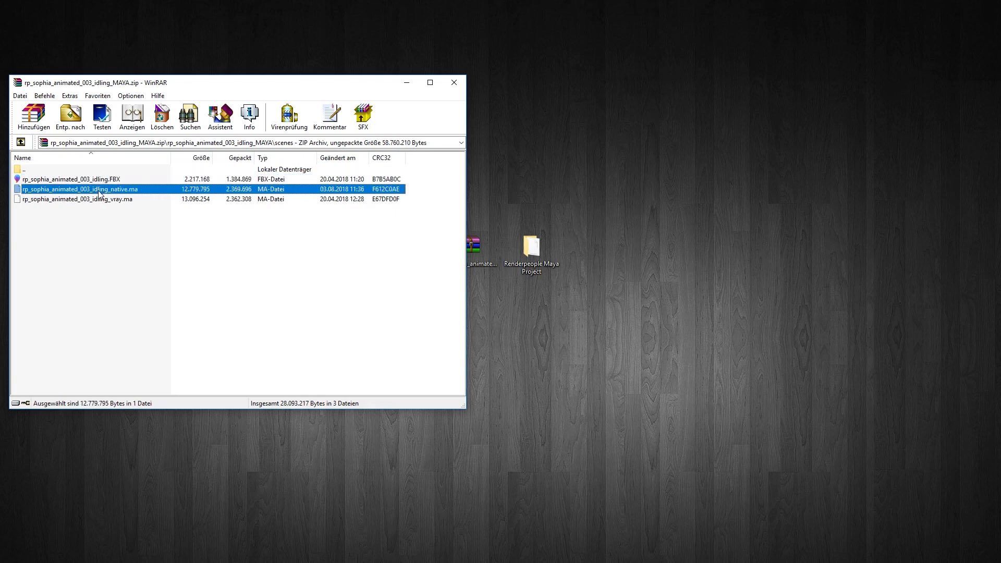
left_click(87, 200)
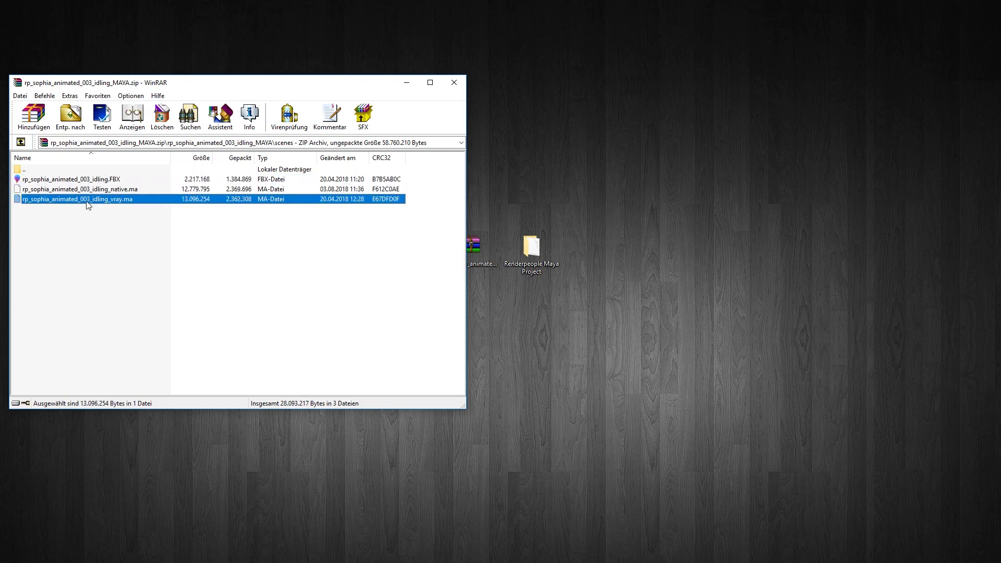
Return to the MAYA folder and open sourceimages to view the texture JPGs
key("BackSpace")
left_click(88, 194)
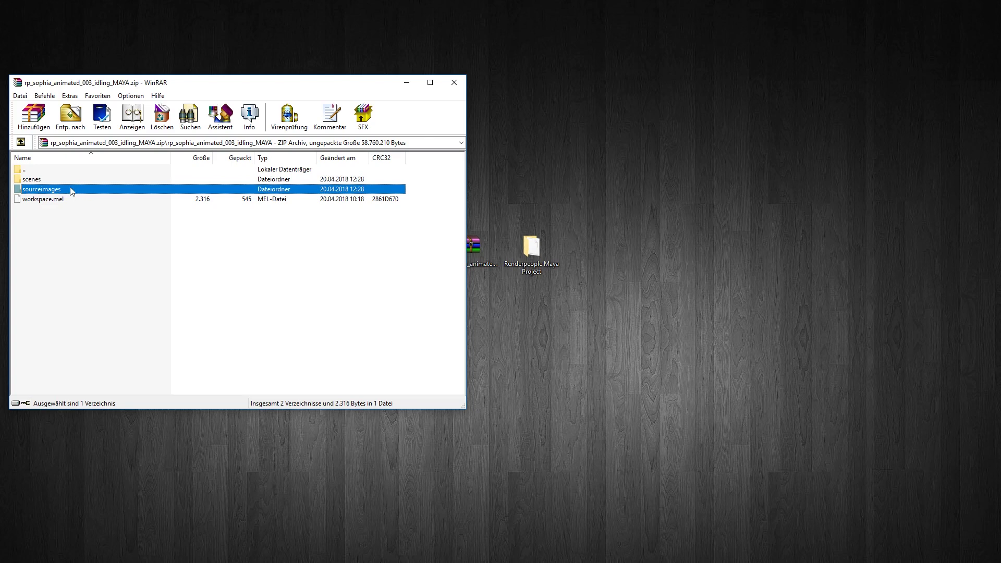
double_click(69, 193)
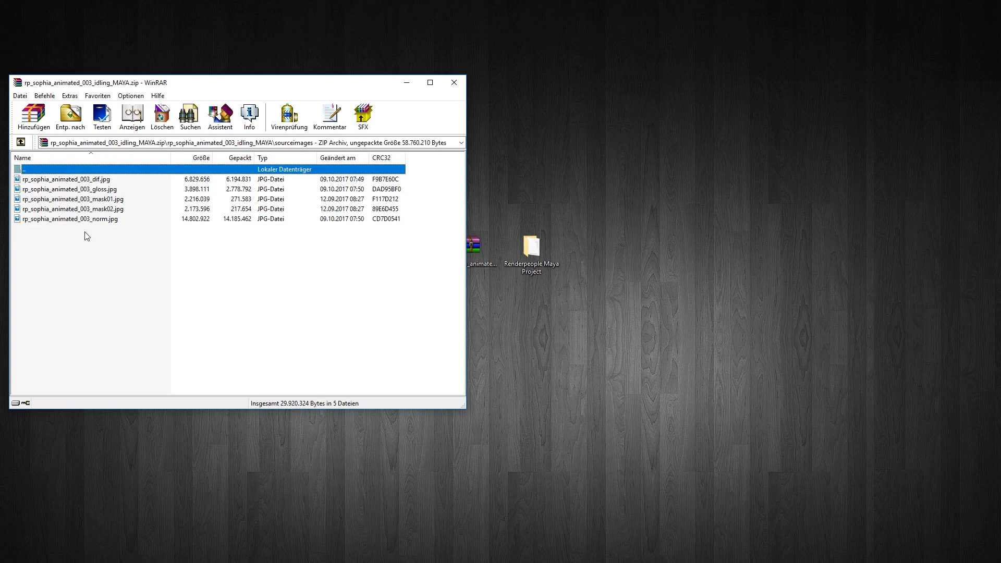
Drag the archive's scenes and sourceimages folders into the Renderpeople Maya Project folder
double_click(29, 173)
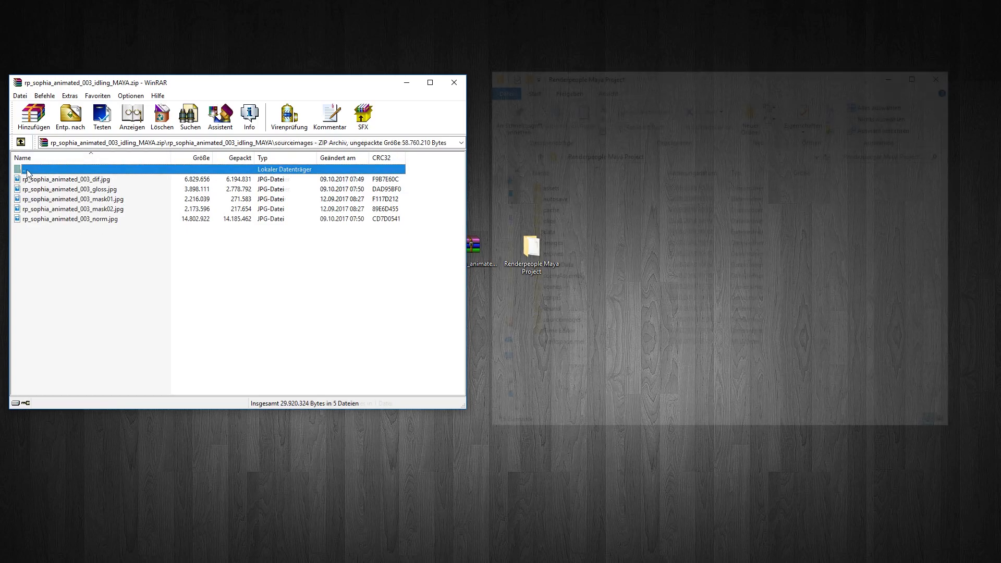
left_click(41, 183)
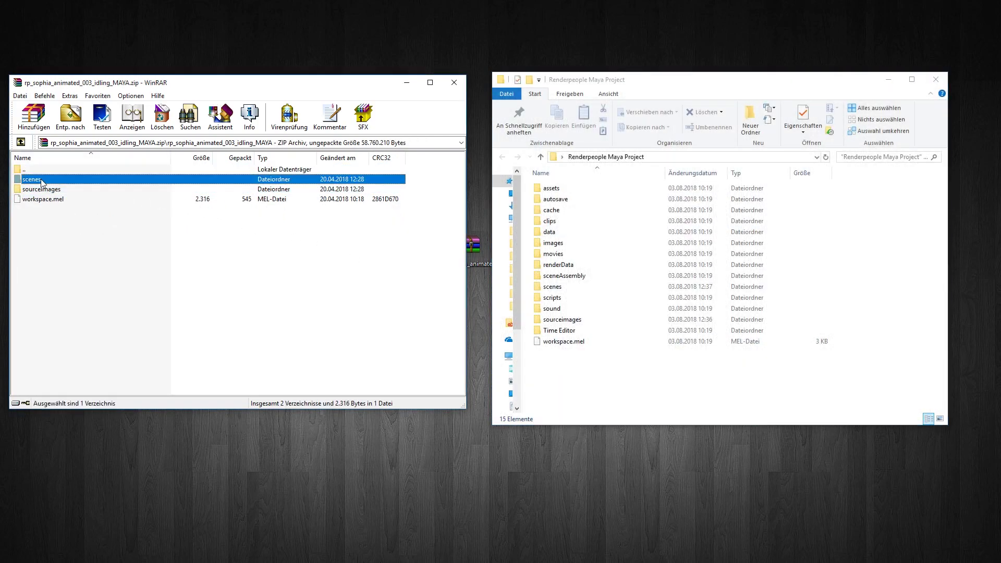
left_click(39, 191, "ctrl")
left_click_drag(42, 191, 455, 366)
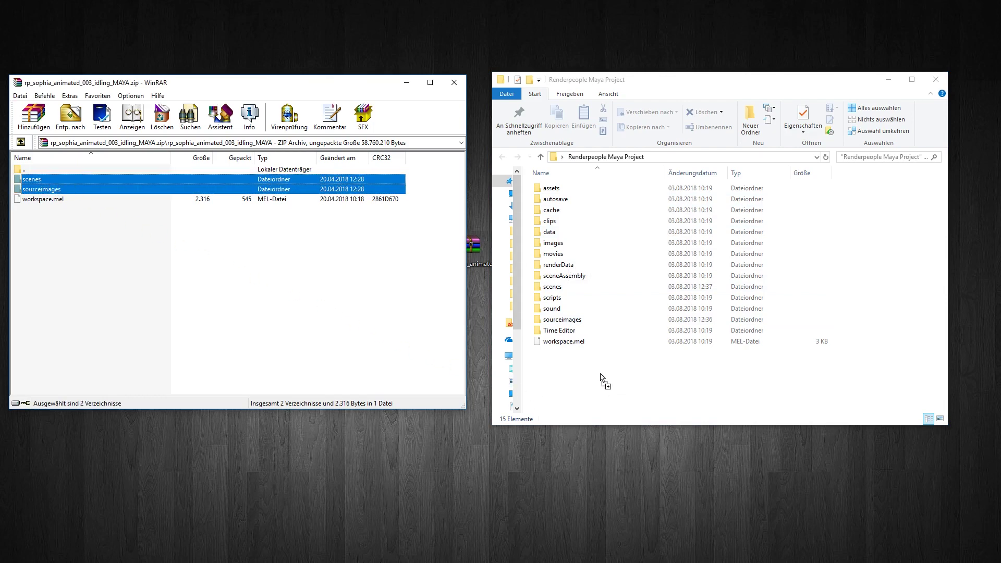
left_click_drag(456, 366, 617, 391)
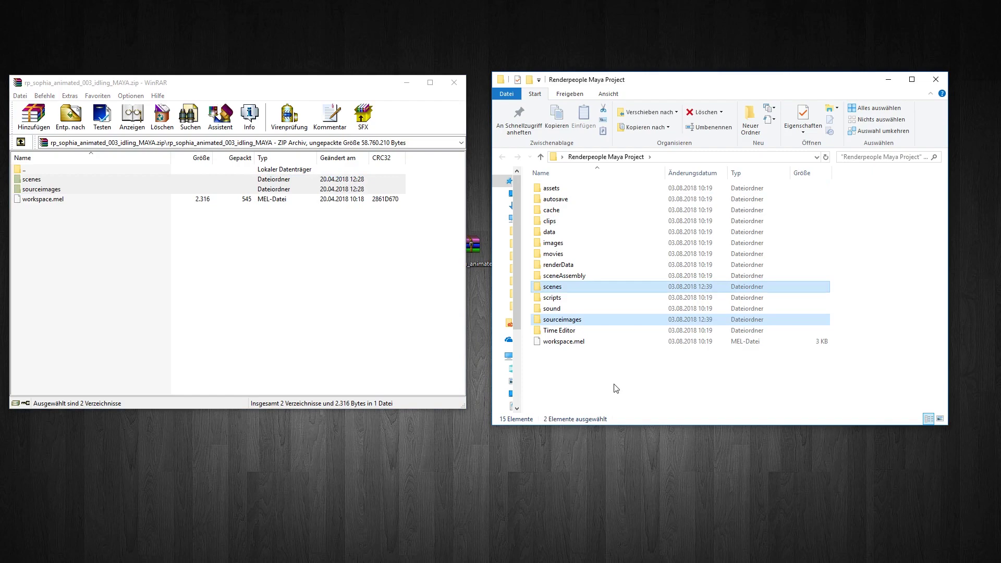
left_click(615, 389)
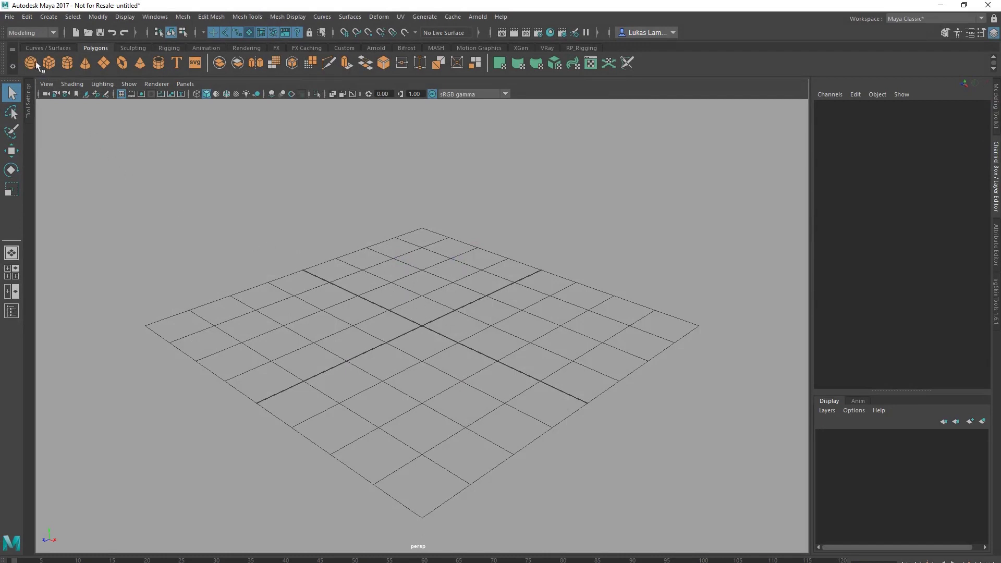
Set the project to Renderpeople Maya Project, then open living_room_scene.ma
left_click(12, 17)
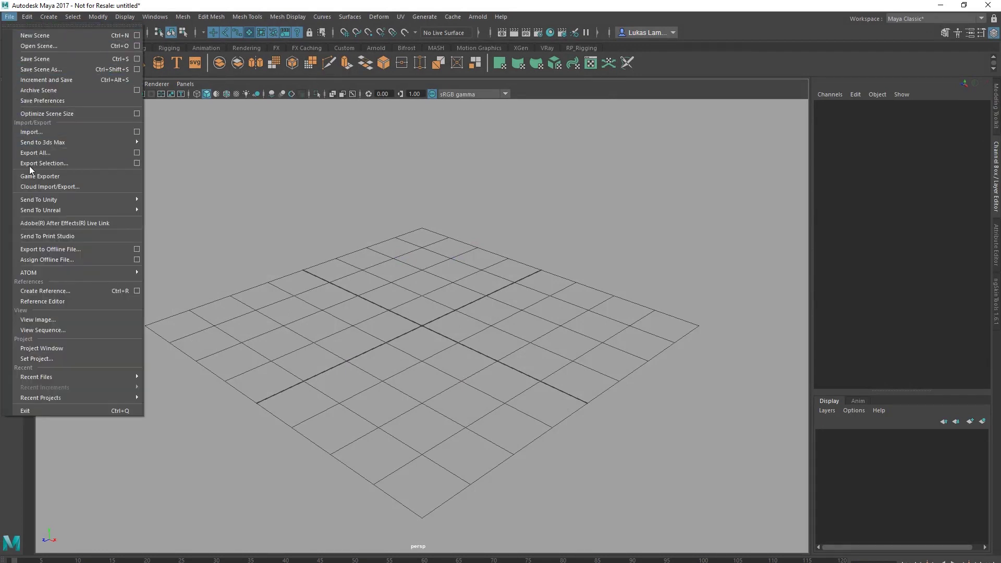
left_click(72, 359)
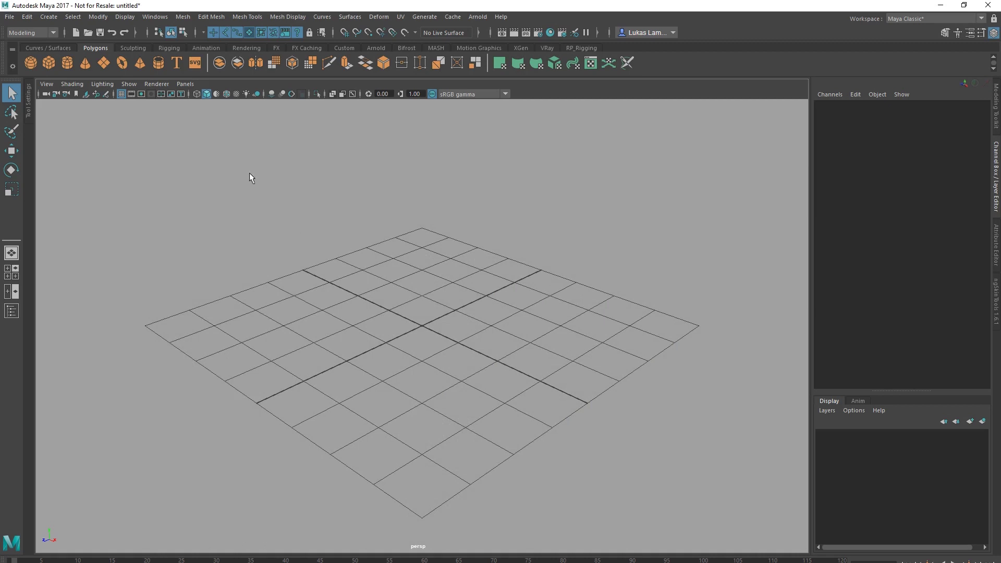
left_click(15, 18)
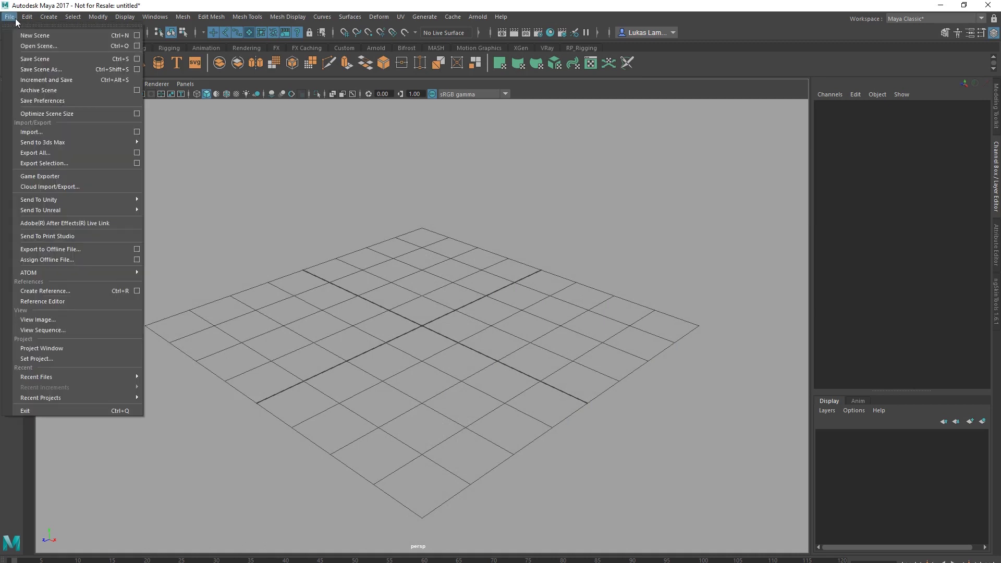
left_click(35, 42)
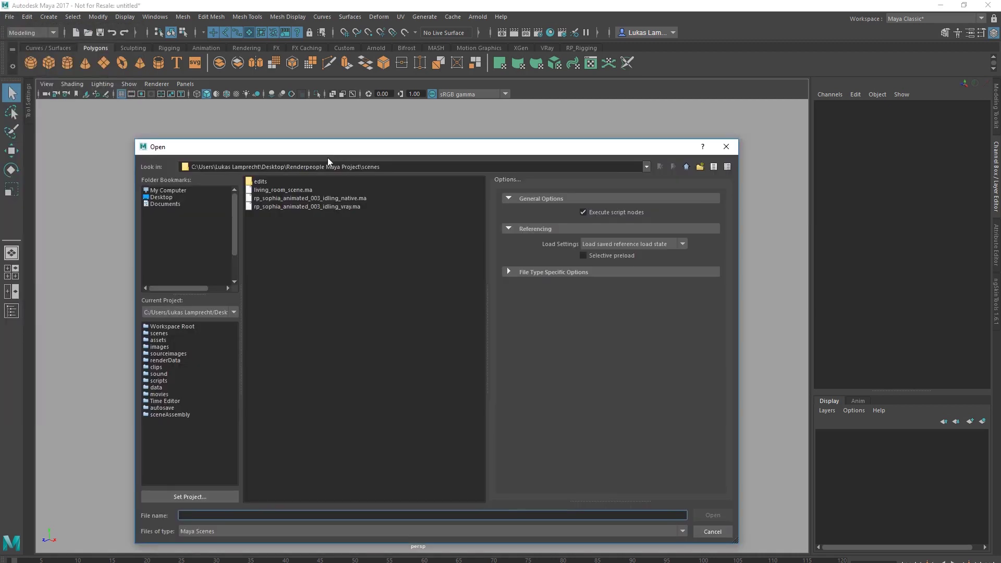
left_click(284, 188)
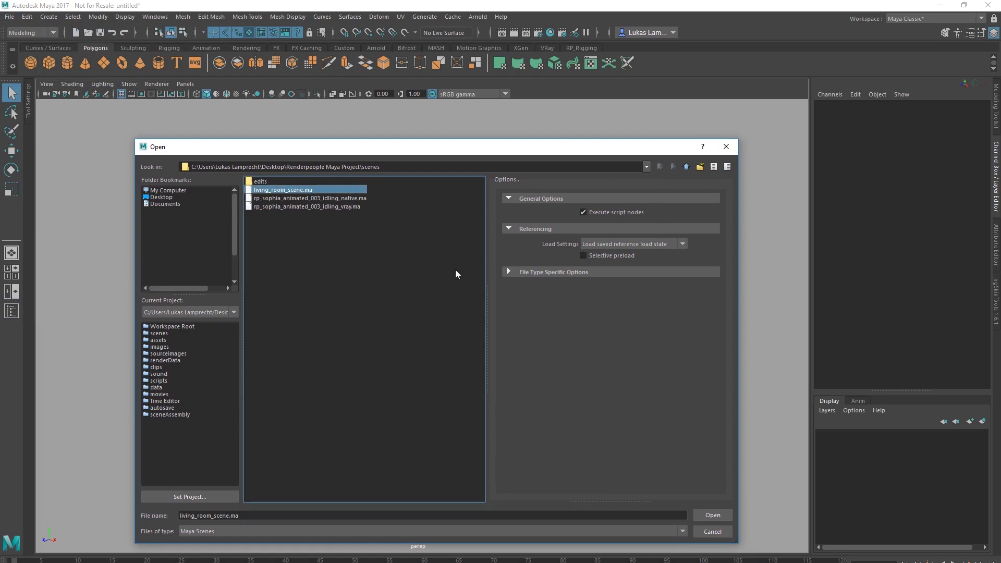
left_click(713, 515)
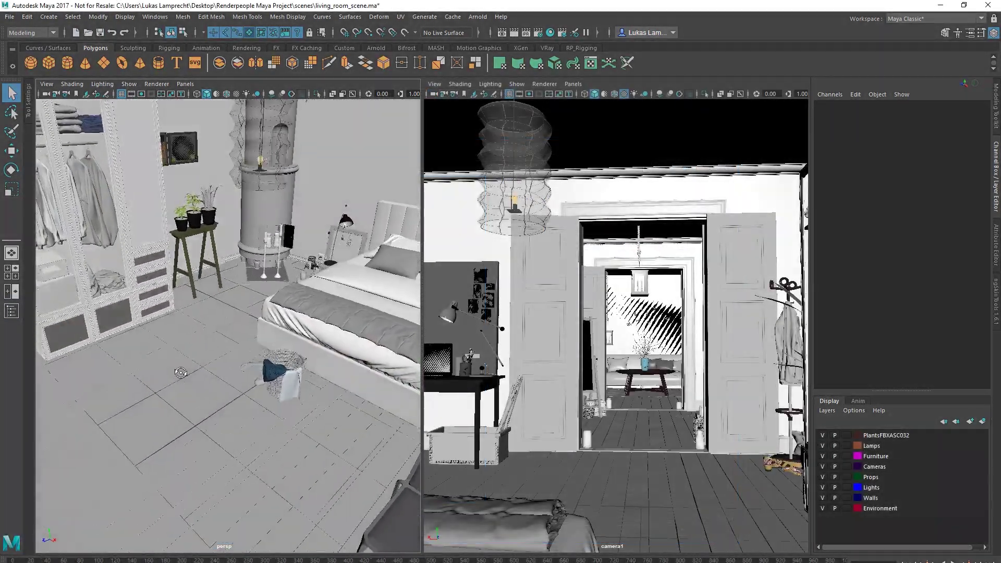
Import rp_sophia_animated_003_idling_native.ma from the scenes folder into the living room
left_click_drag(208, 375, 305, 375, "alt")
left_click(14, 18)
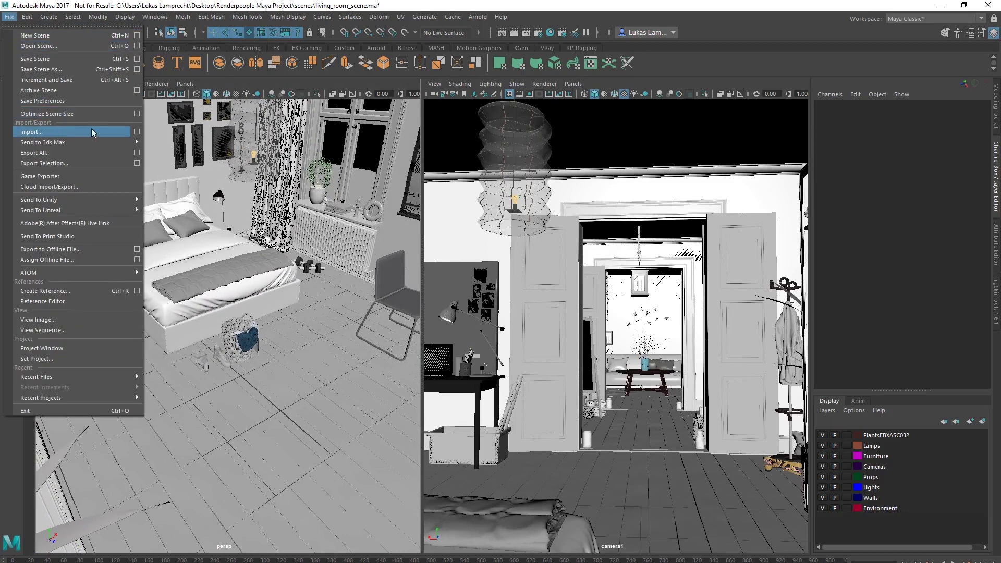
left_click(72, 131)
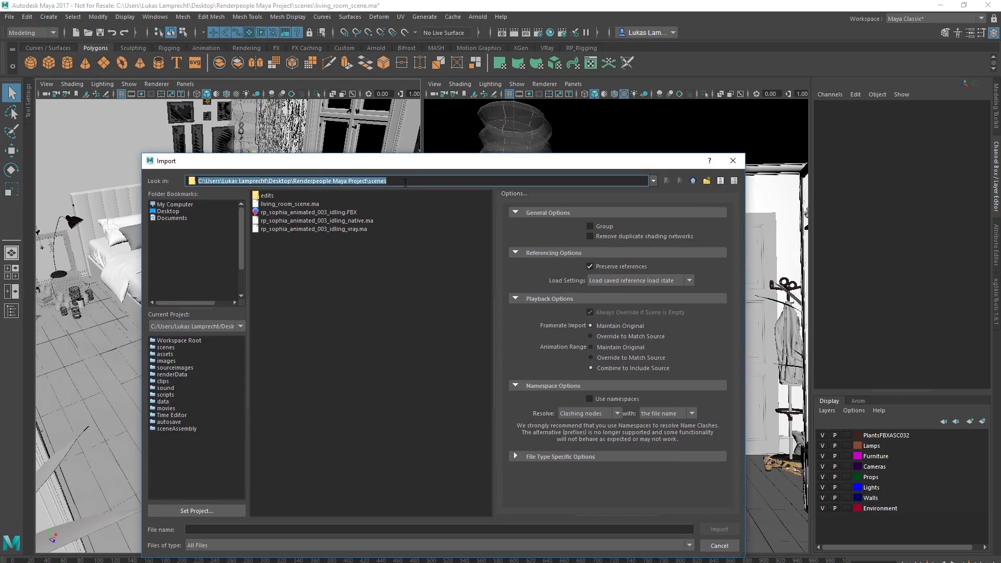
left_click(406, 180)
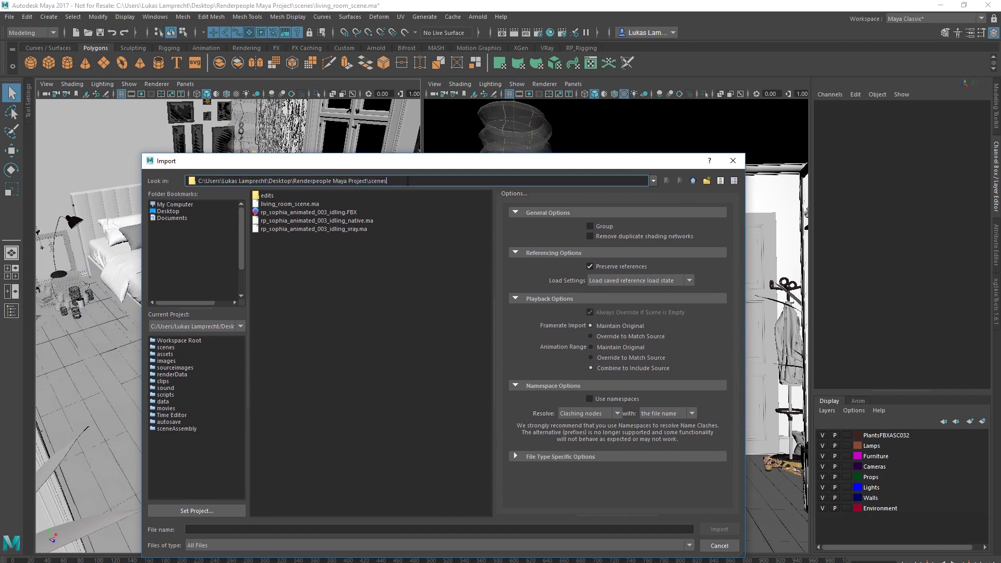
left_click(294, 212)
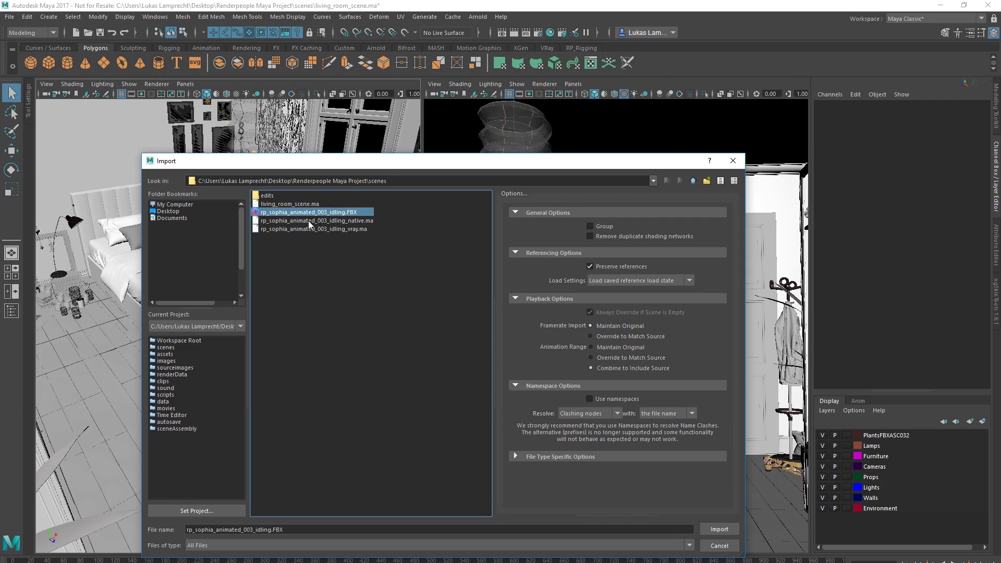
left_click(328, 220)
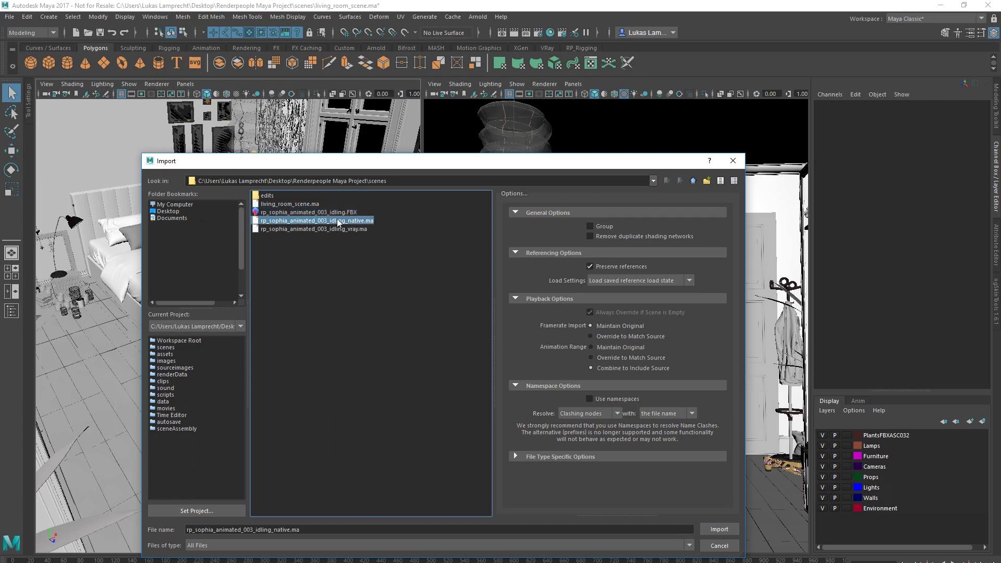
left_click(309, 228)
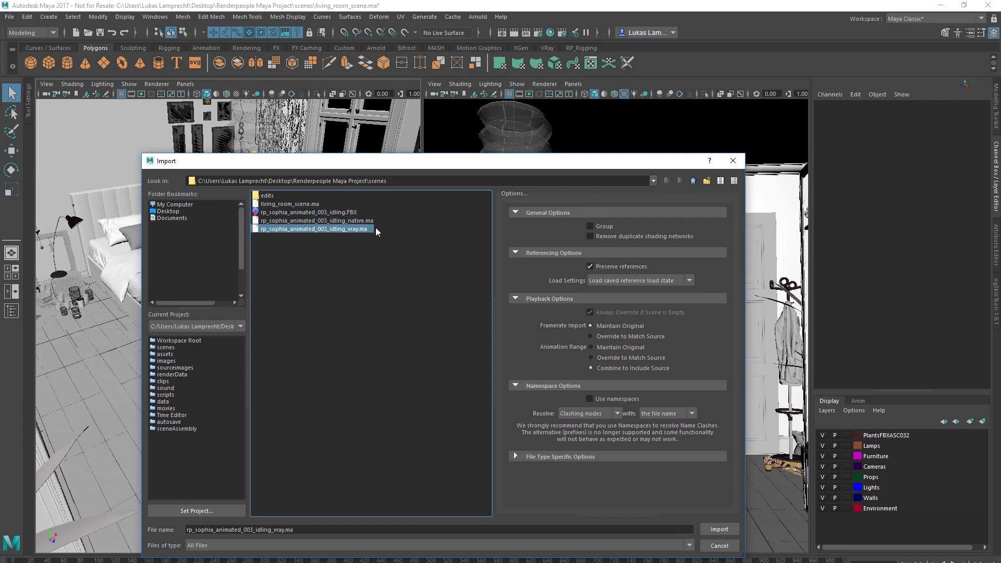
left_click(325, 221)
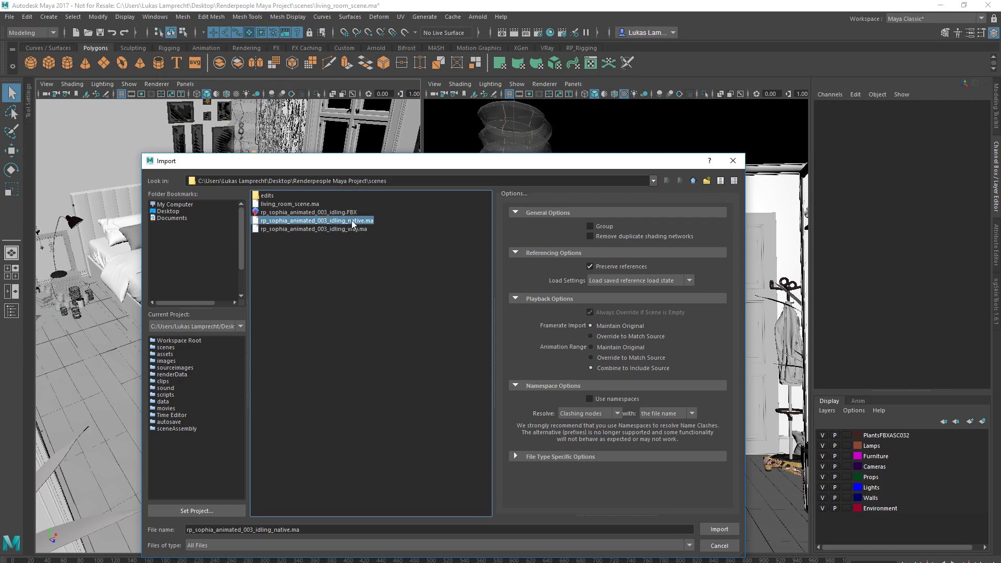
left_click(731, 530)
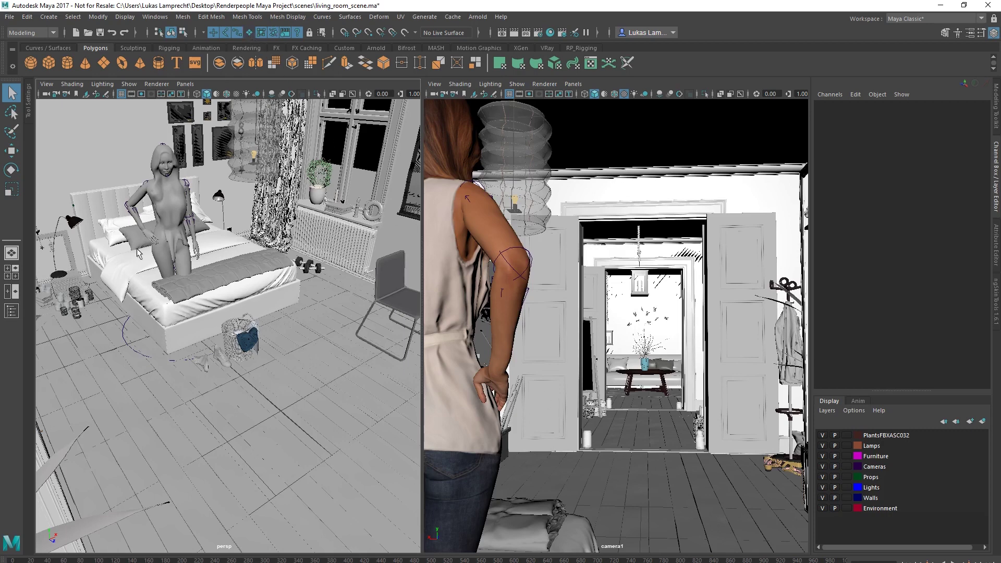
Move and rotate Sophia's rig into the doorway, then maximize the camera1 view
left_click(133, 360)
key("w")
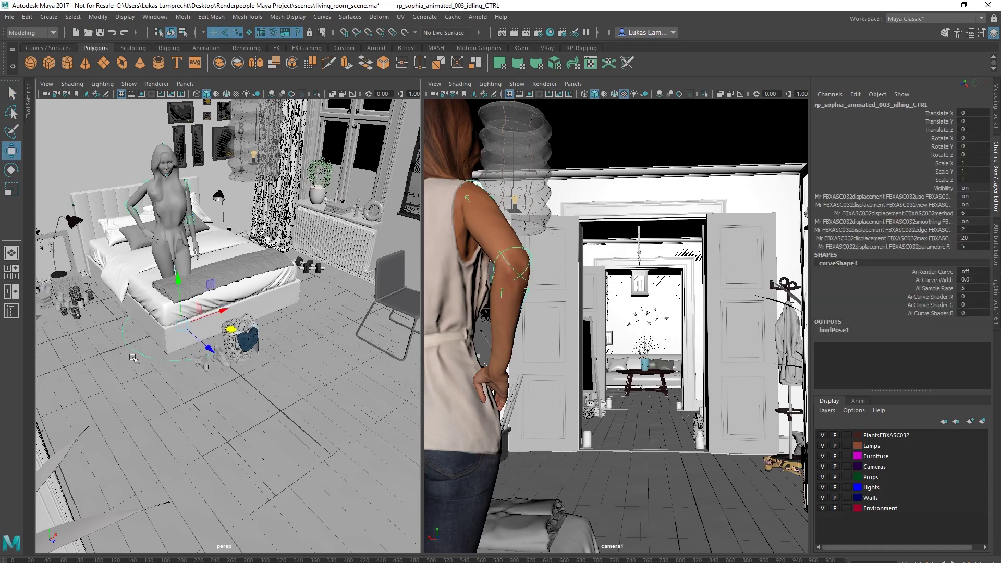
mouse_move(237, 330)
left_mouse_down()
mouse_move(346, 524)
mouse_move(258, 439)
mouse_move(280, 436)
mouse_move(262, 442)
left_mouse_up()
key("e")
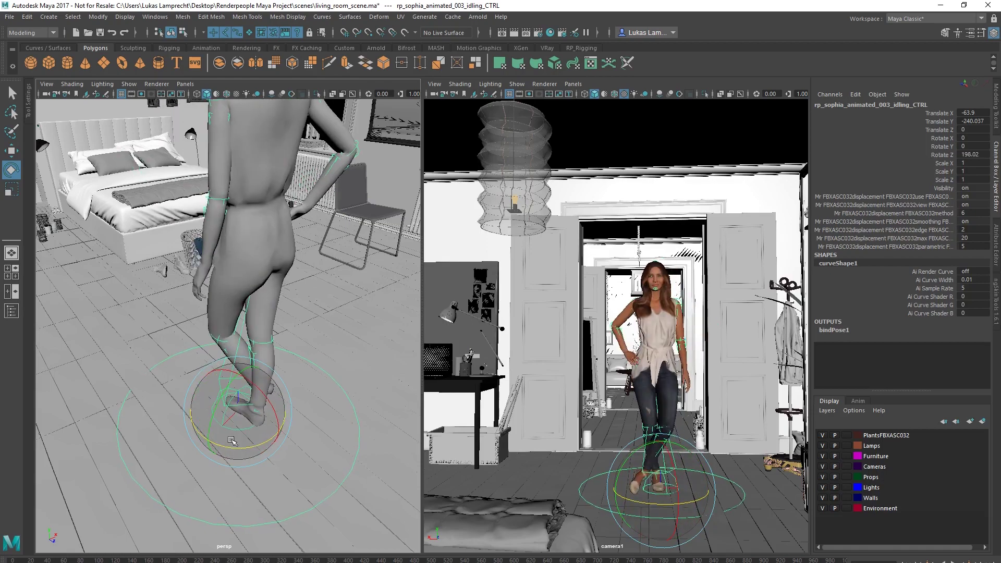
left_click(395, 396)
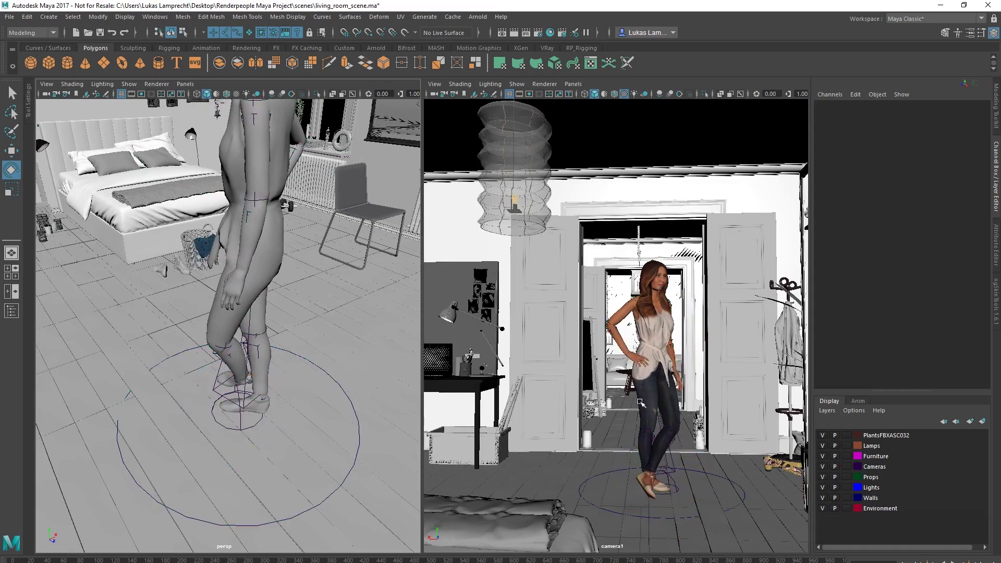
key("space")
left_click(155, 17)
mouse_move(183, 85)
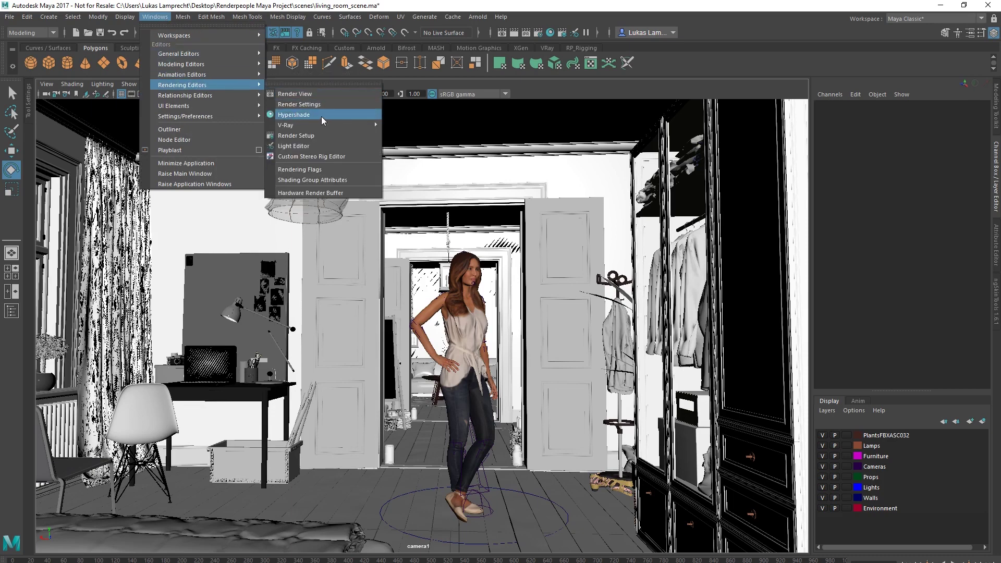
left_click(333, 117)
scroll(242, 379, "up", 2)
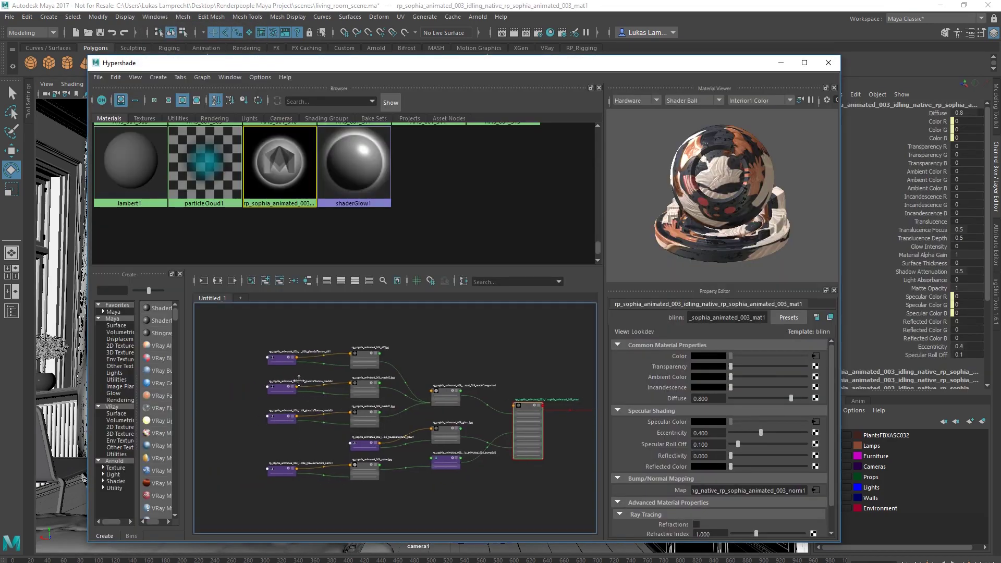
scroll(292, 382, "up", 1)
scroll(353, 386, "up", 1)
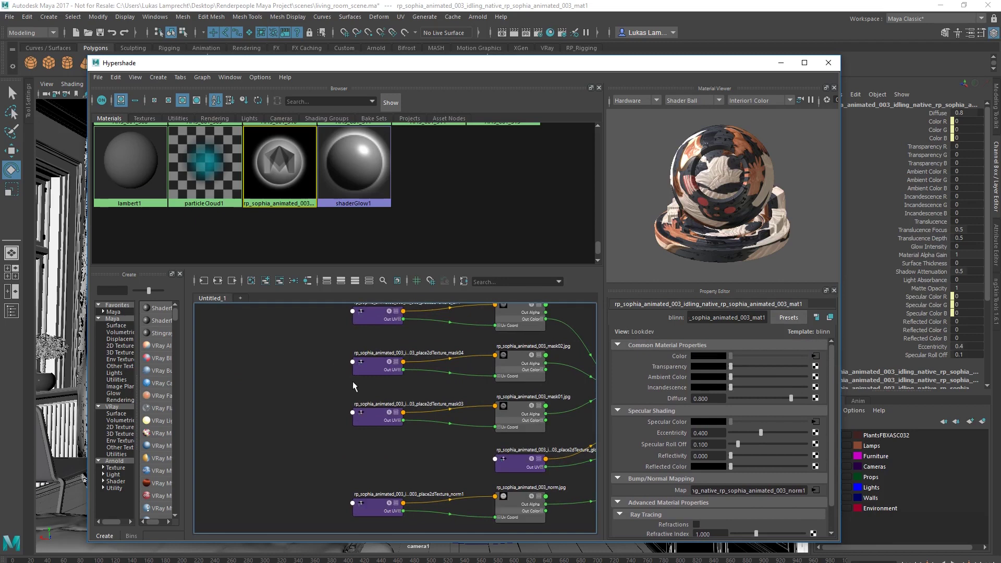
middle_click_drag(464, 357, 388, 374, "alt")
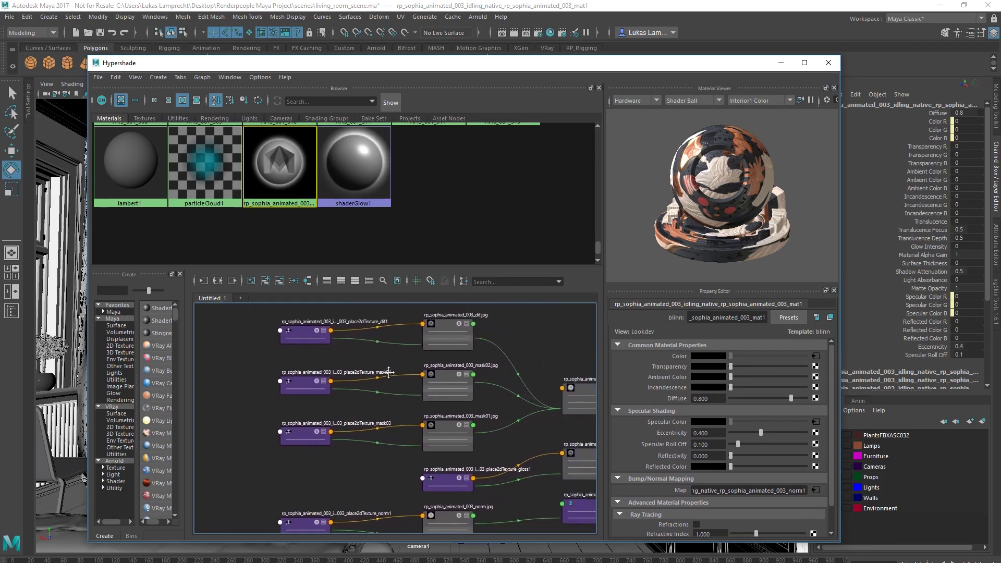
middle_click_drag(503, 409, 353, 365, "alt")
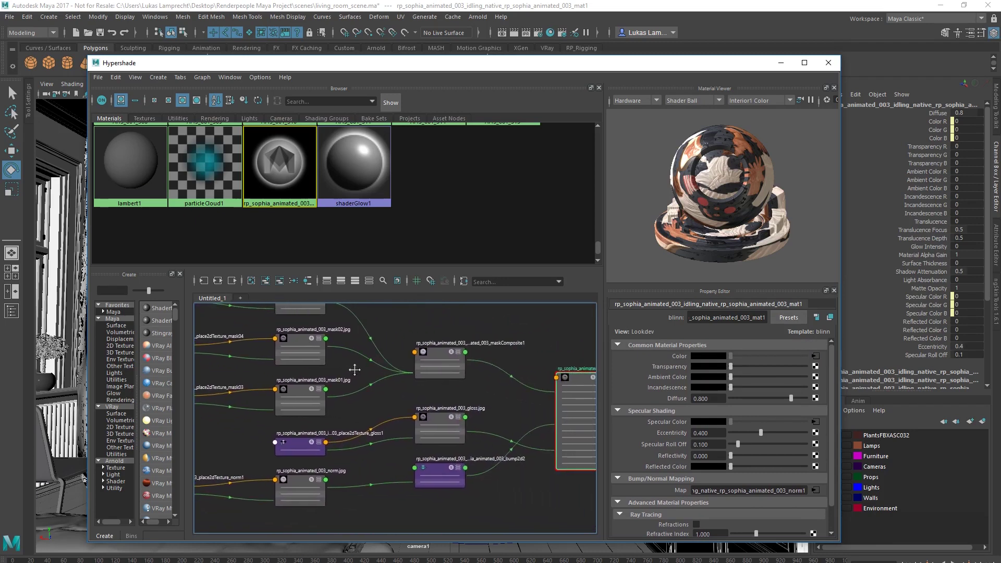
middle_click_drag(512, 403, 312, 386, "alt")
left_click(370, 337)
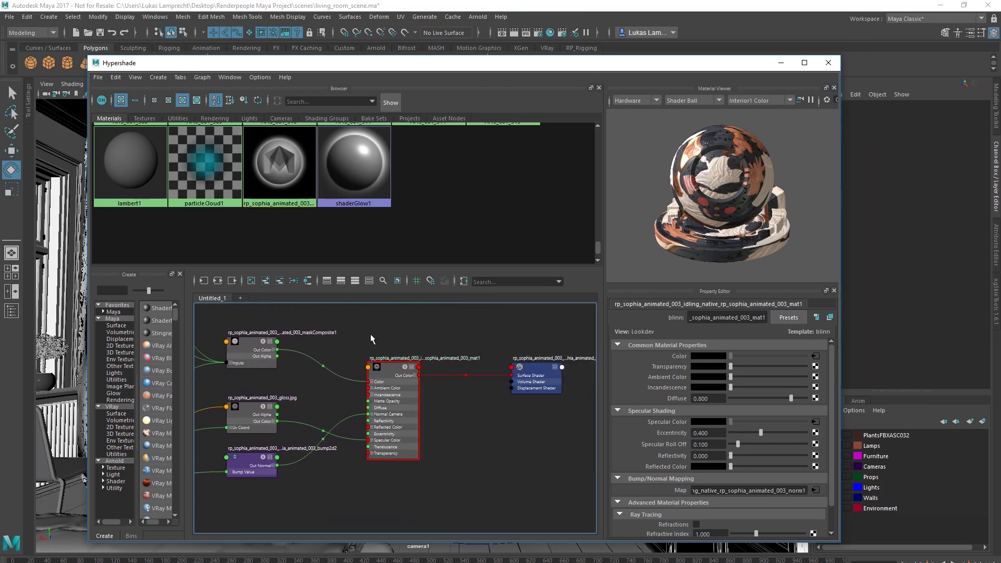
left_click(391, 401)
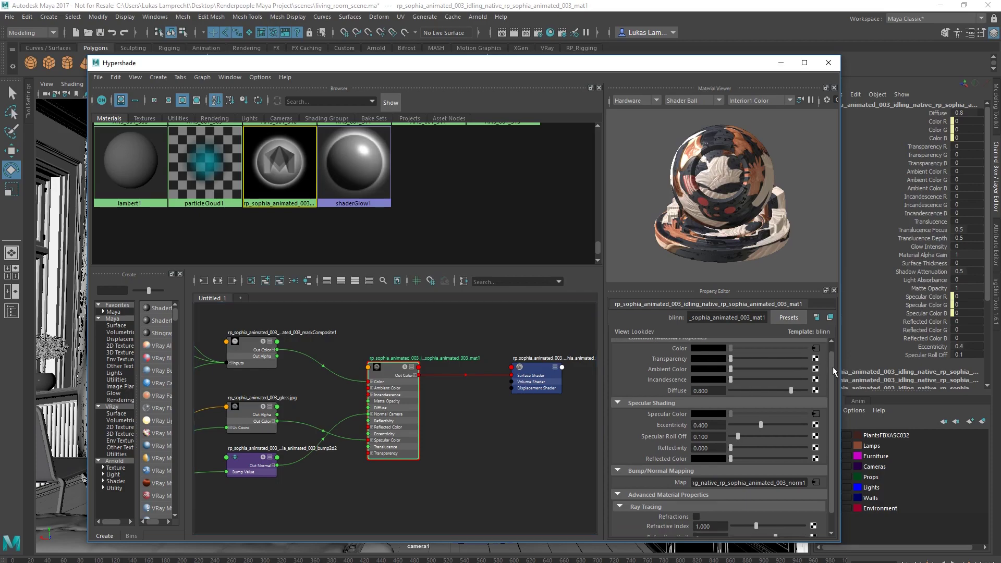
left_click_drag(834, 367, 834, 393)
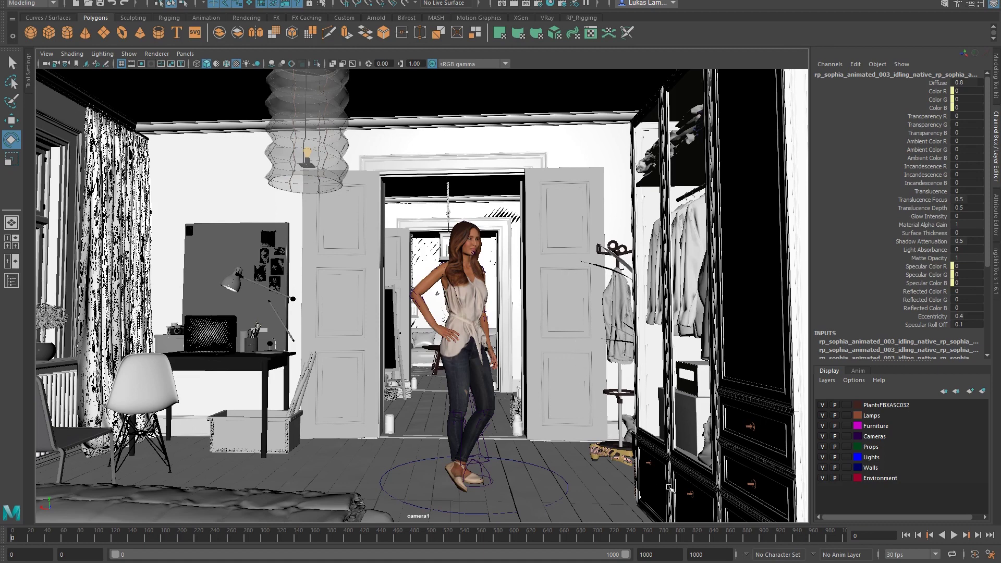
Play Sophia's idle animation through camera1 on the time slider, then stop it
left_click(956, 537)
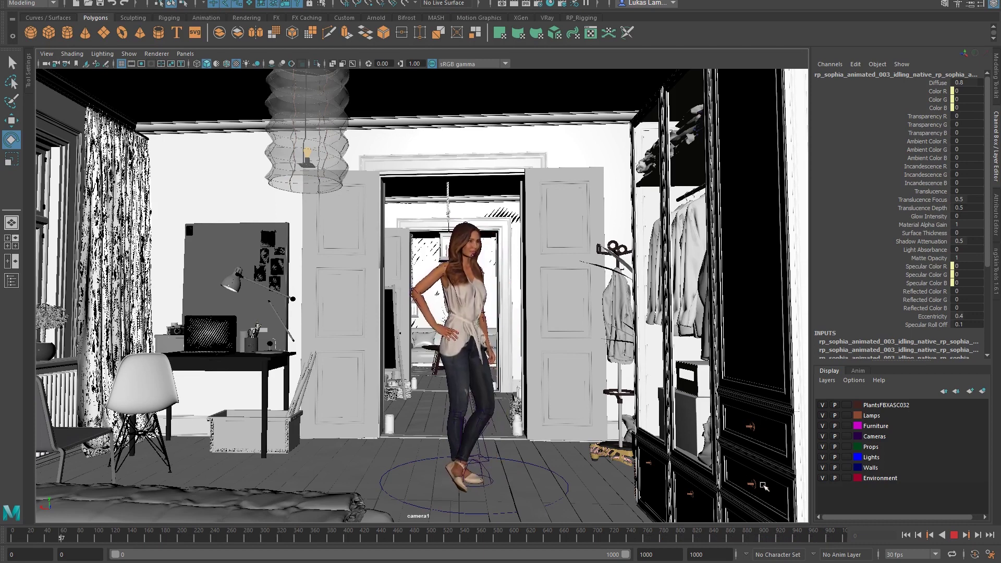
left_click(954, 535)
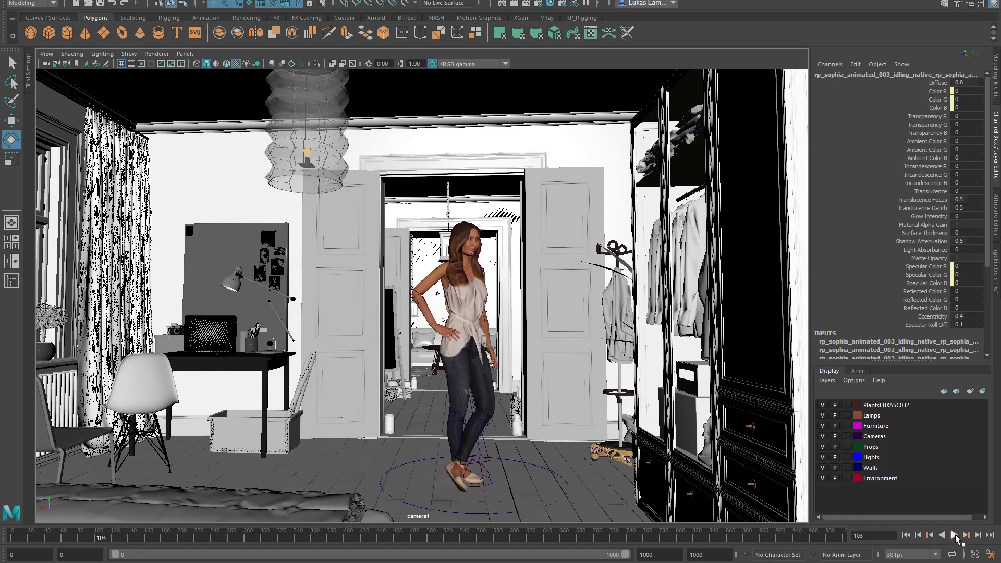